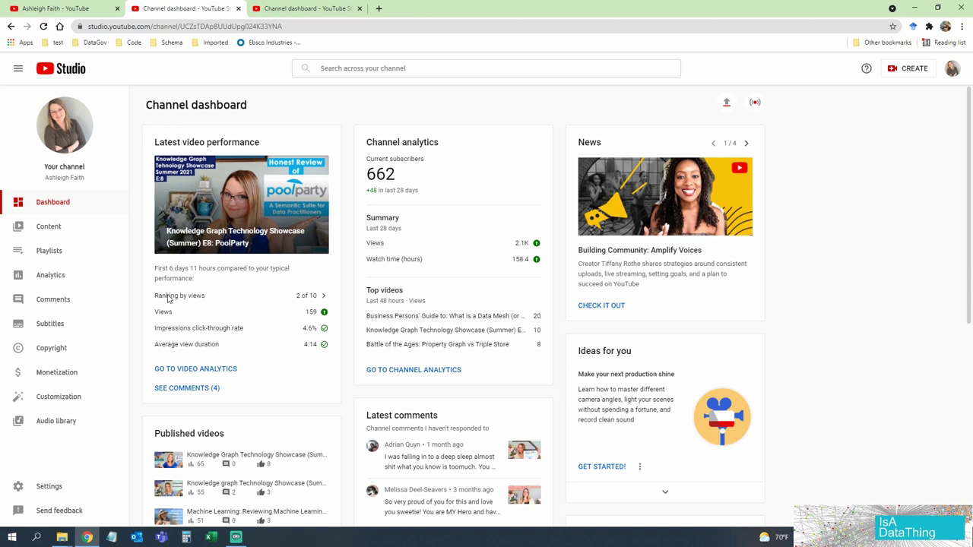
Show the Top recent videos popup, where the PoolParty video ranks 2 of 10 with 159 views.
mouse_move(312, 298)
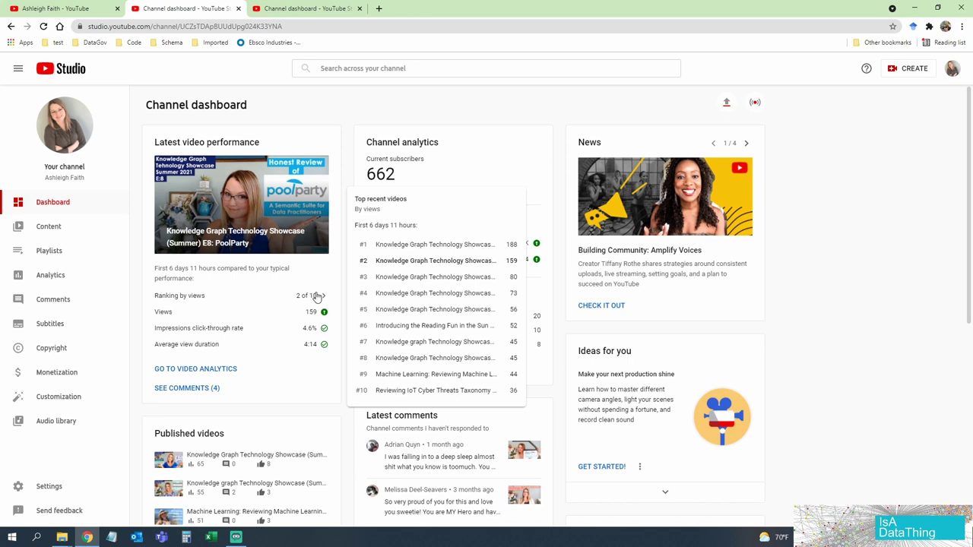
Bring up the tooltip comparing the latest video's 159 views with its typical 40–70 range.
mouse_move(311, 316)
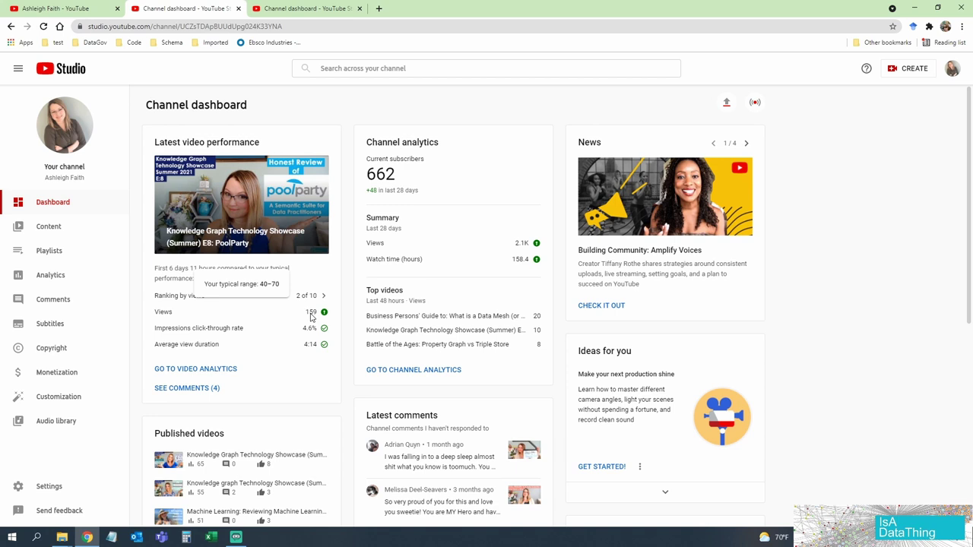
Display the tooltip placing the 4:14 average view duration within the typical 3:27–4:20 range.
mouse_move(316, 330)
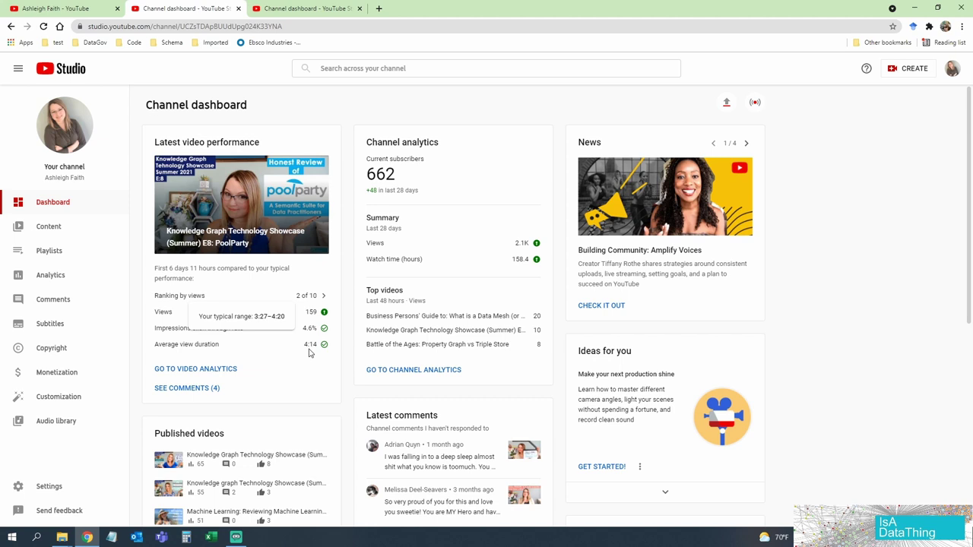
scroll(362, 371, down, 1)
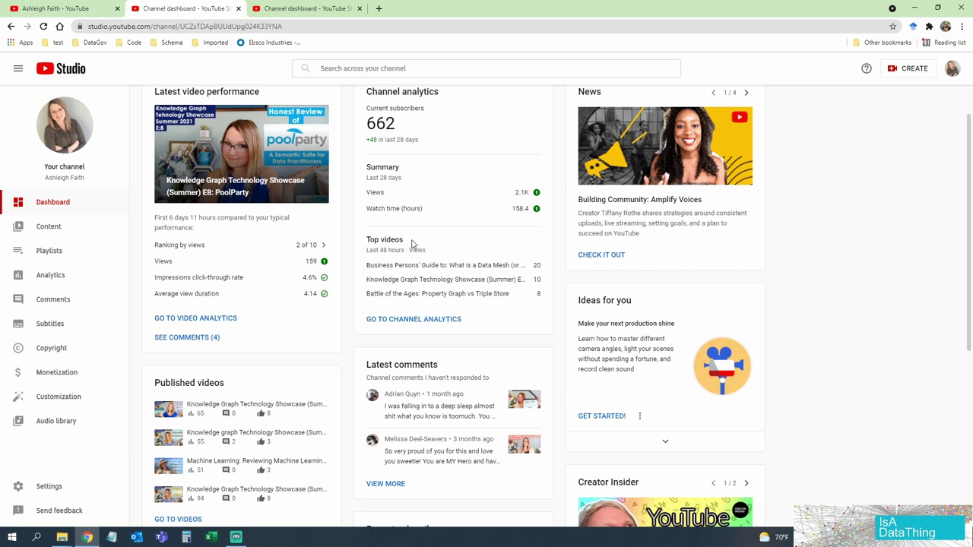
Advance the dashboard News card to its third news item.
scroll(399, 262, up, 1)
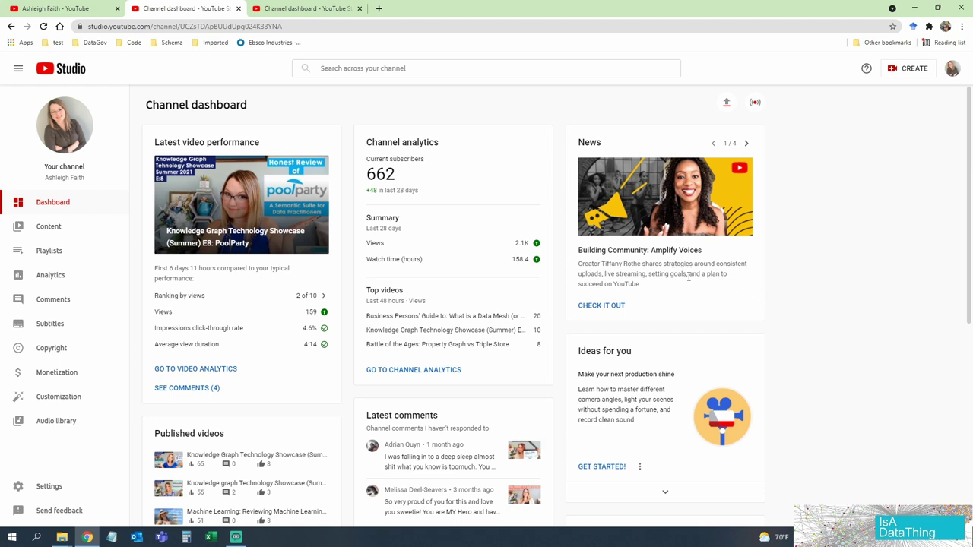
click(745, 143)
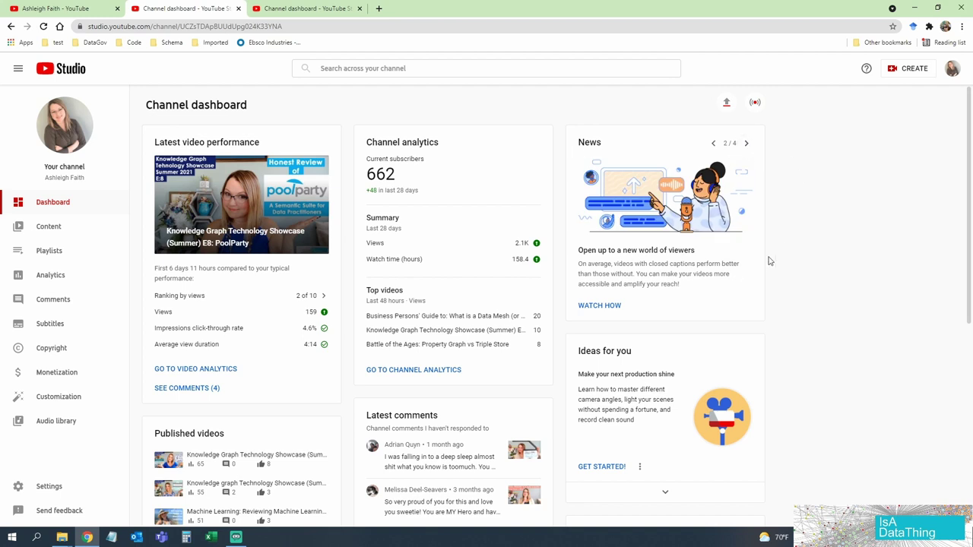
click(751, 144)
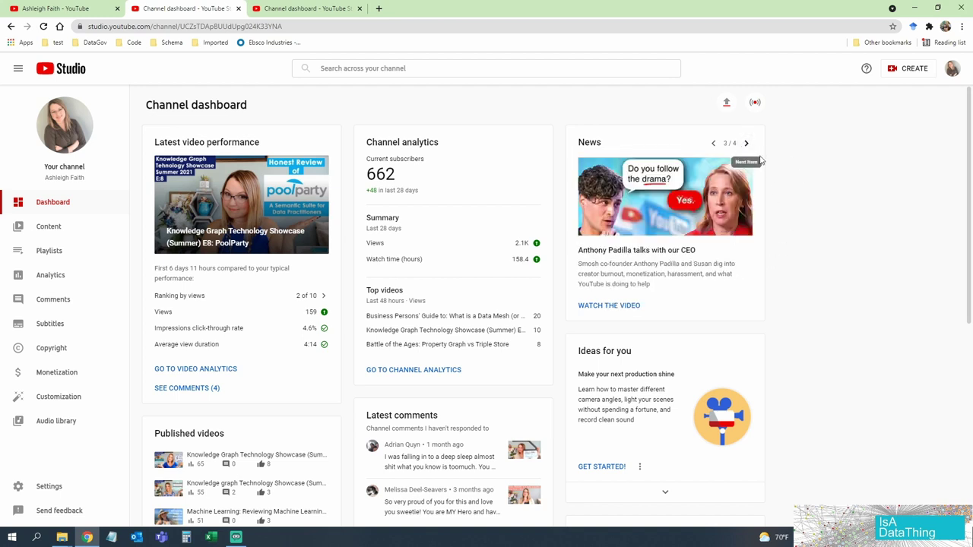
Go to the Content page listing the channel's uploaded videos.
scroll(808, 273, down, 2)
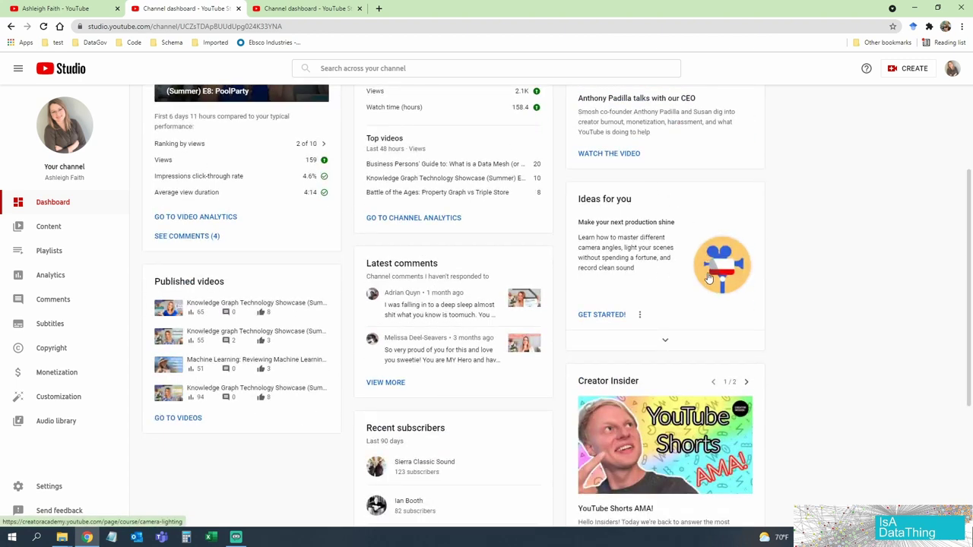
scroll(708, 278, down, 2)
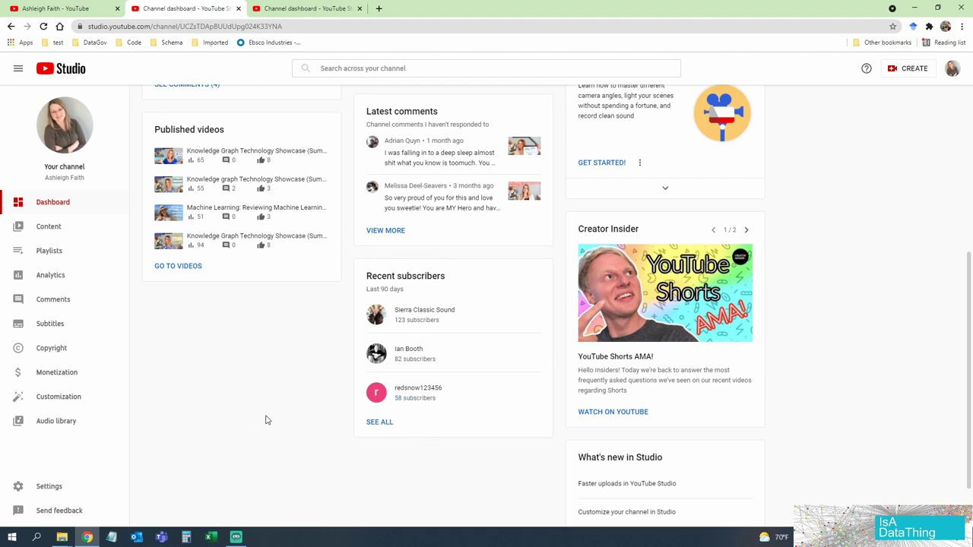
click(64, 231)
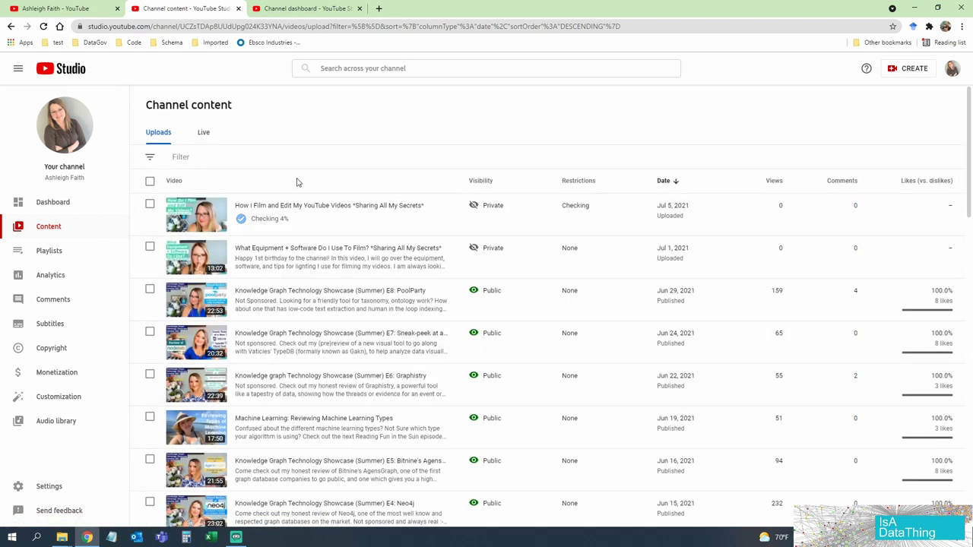
mouse_move(251, 228)
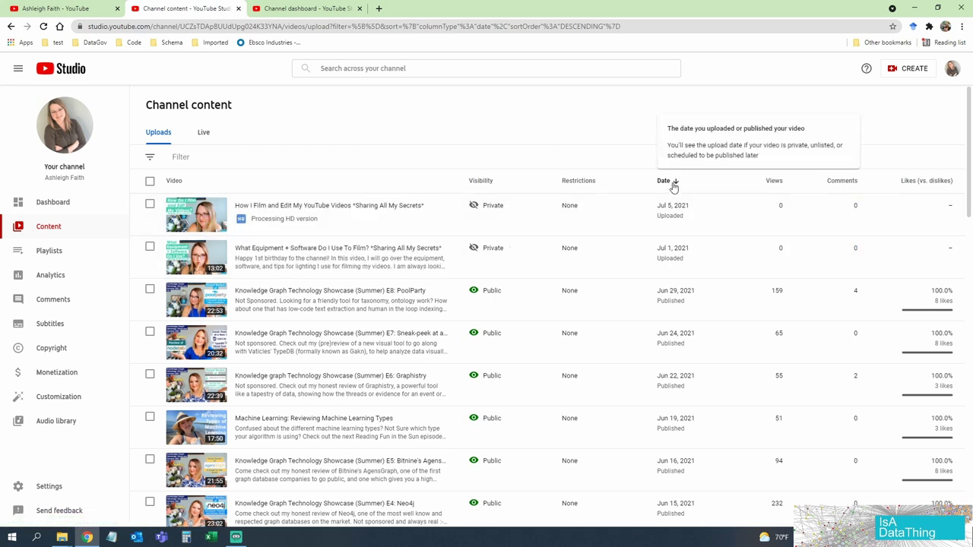
Sort uploads by views, highest first, and open analytics for Episode 1: Intro + Online Learning Research.
click(780, 187)
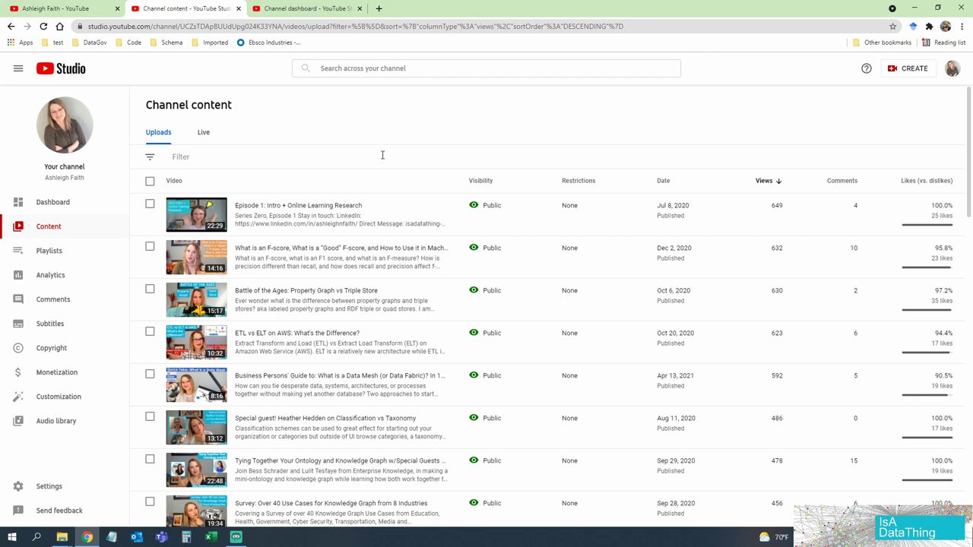
mouse_move(300, 216)
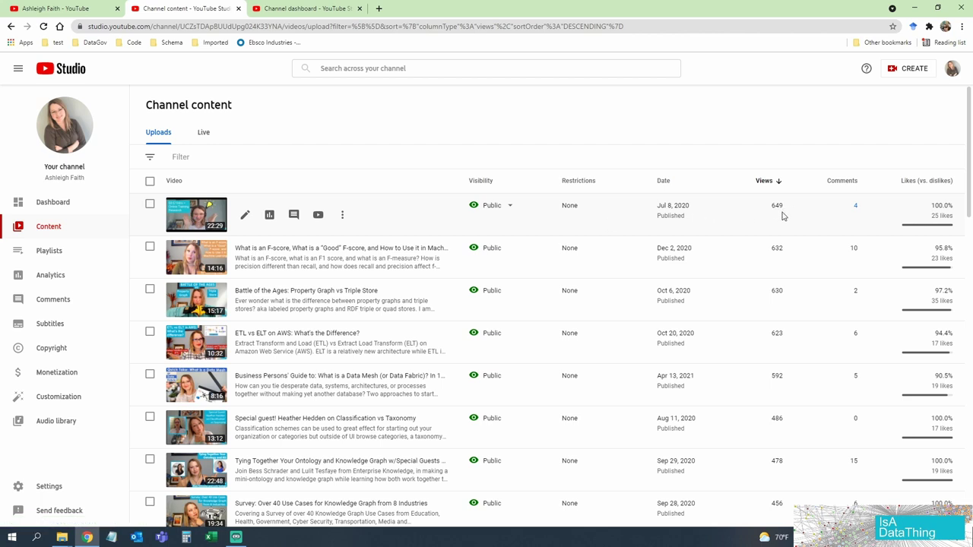
mouse_move(934, 219)
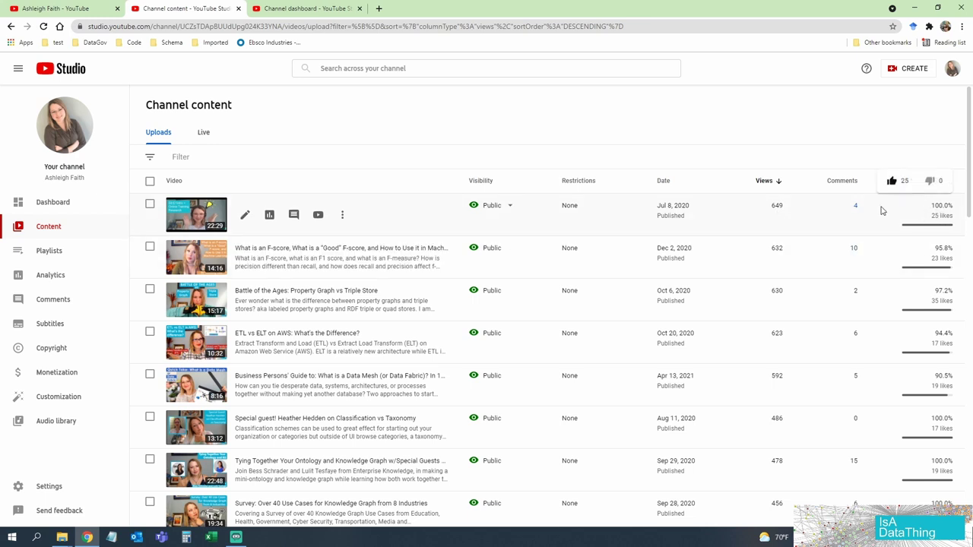
click(270, 216)
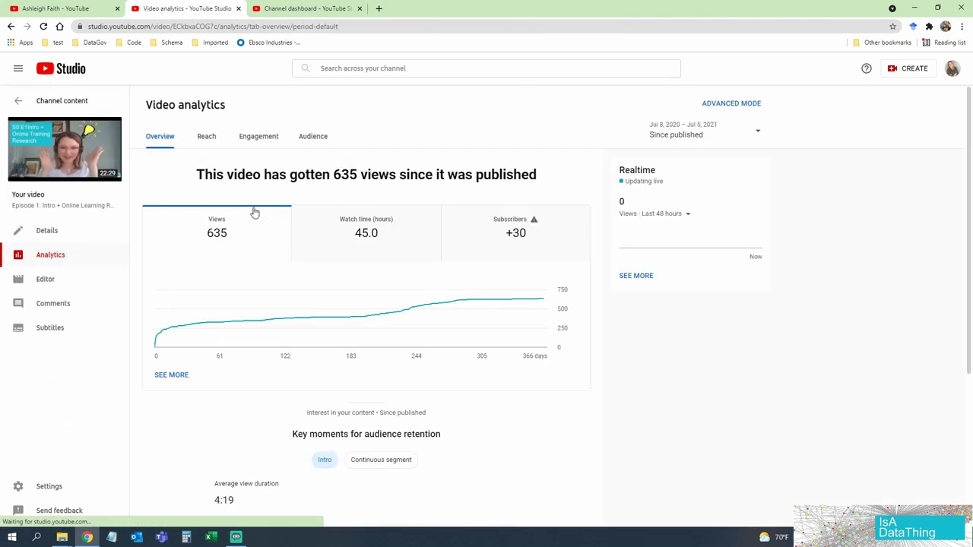
Bring Episode 1's audience retention chart into view, showing 4:19 average duration and 19.3% viewed.
scroll(532, 199, down, 1)
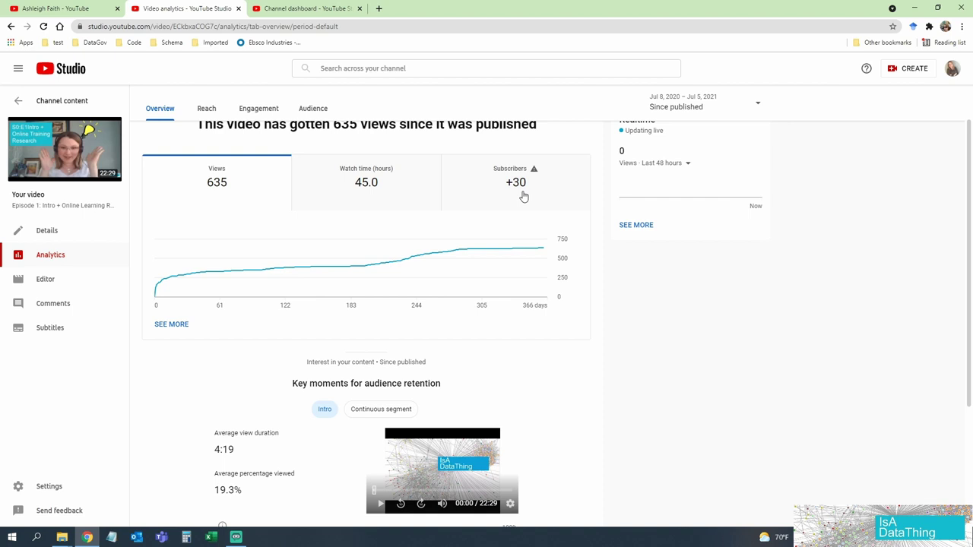
scroll(523, 197, up, 1)
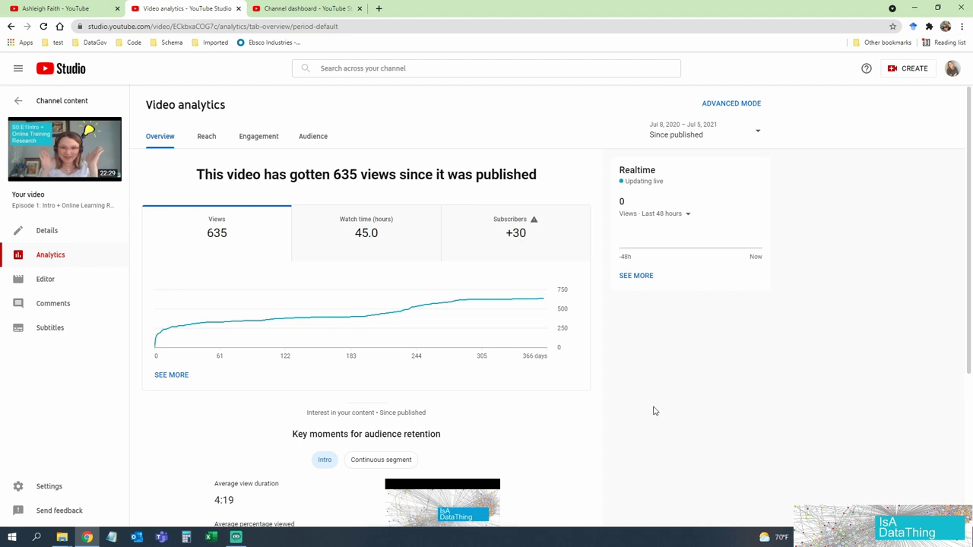
scroll(655, 410, down, 4)
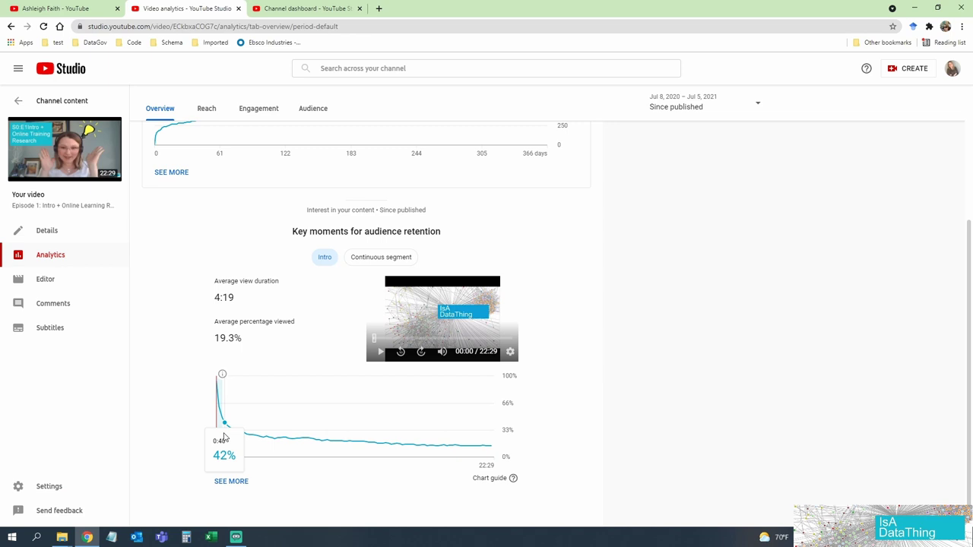
Highlight the 19.3% average percentage viewed value in the retention section.
drag(216, 338, 245, 342)
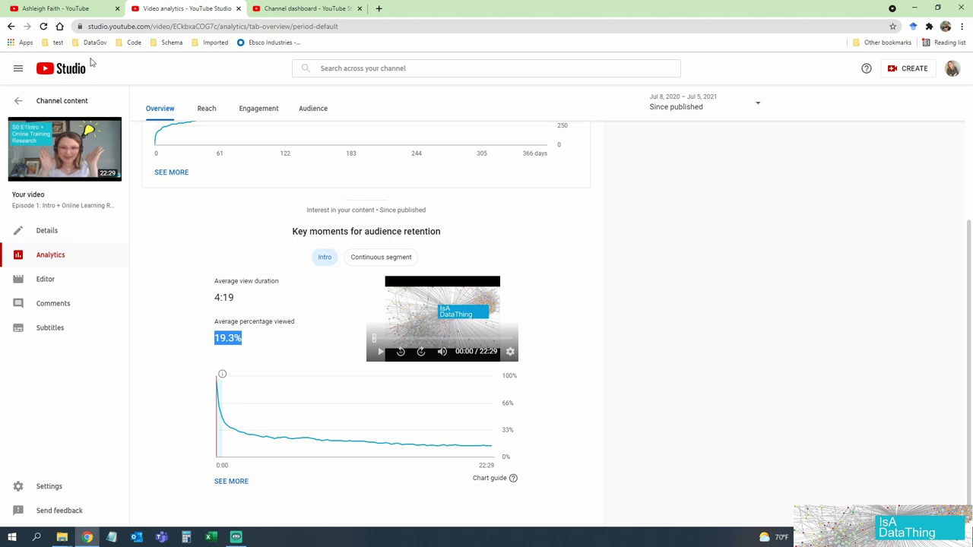
Open the PoolParty E8 video from the channel's Videos and show its transcript.
click(73, 9)
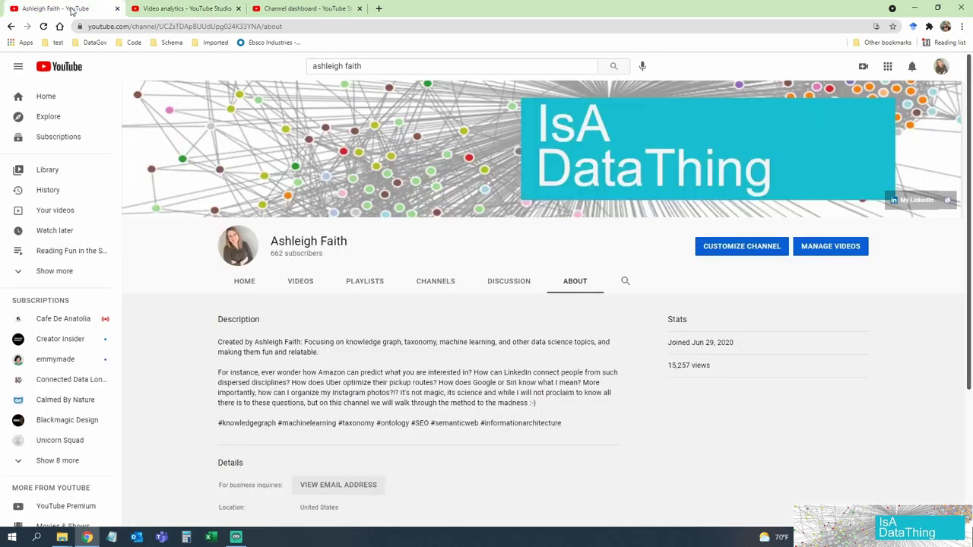
click(300, 281)
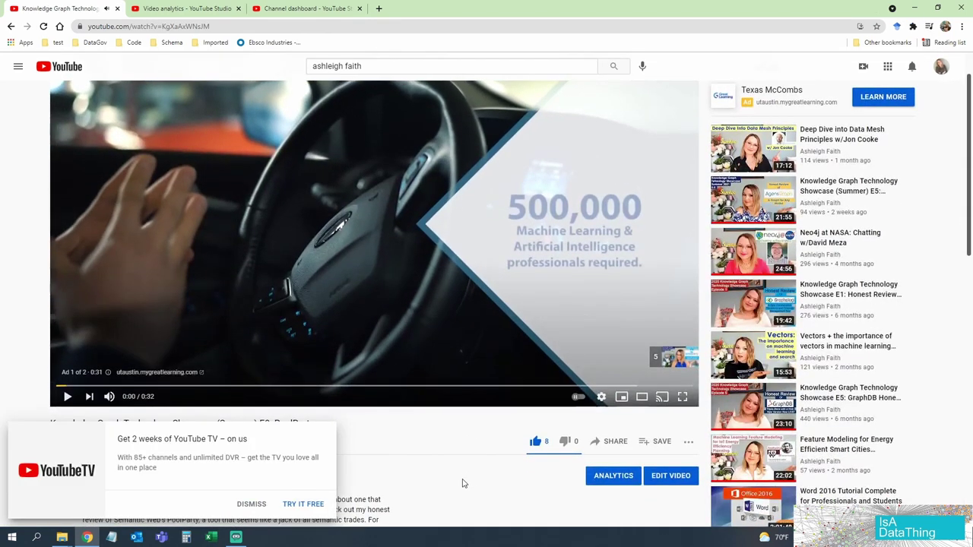
click(688, 446)
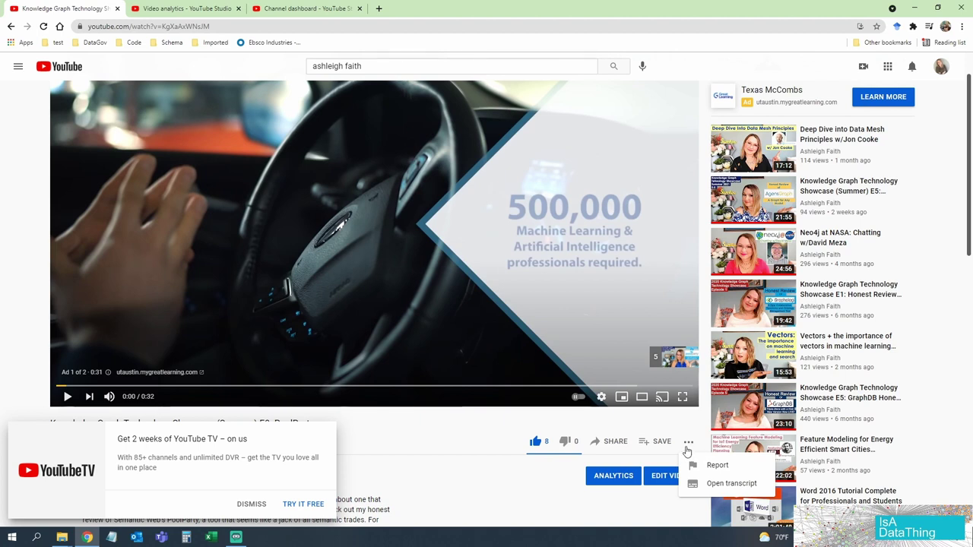
click(720, 485)
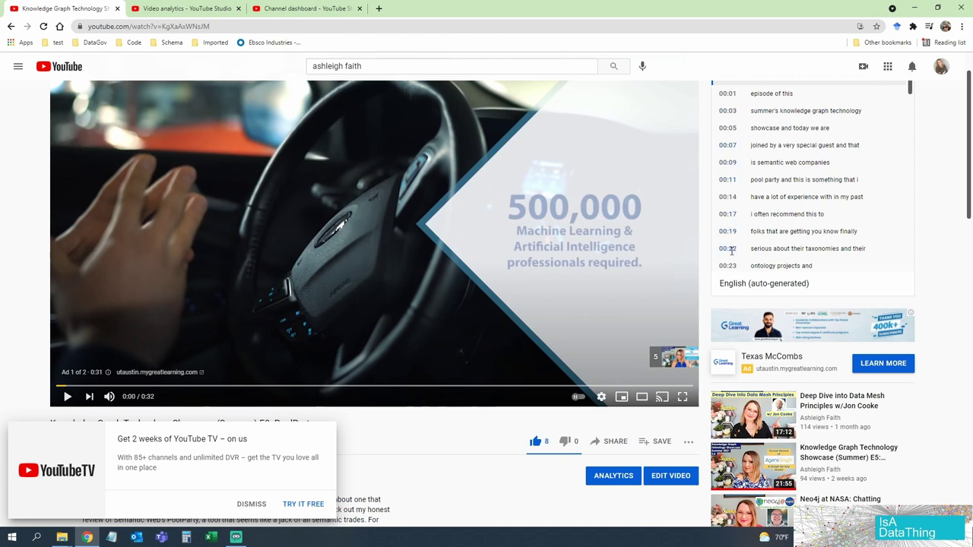
Scroll down the watch page and dismiss the YouTube TV promotion.
scroll(739, 236, down, 1)
scroll(739, 237, down, 3)
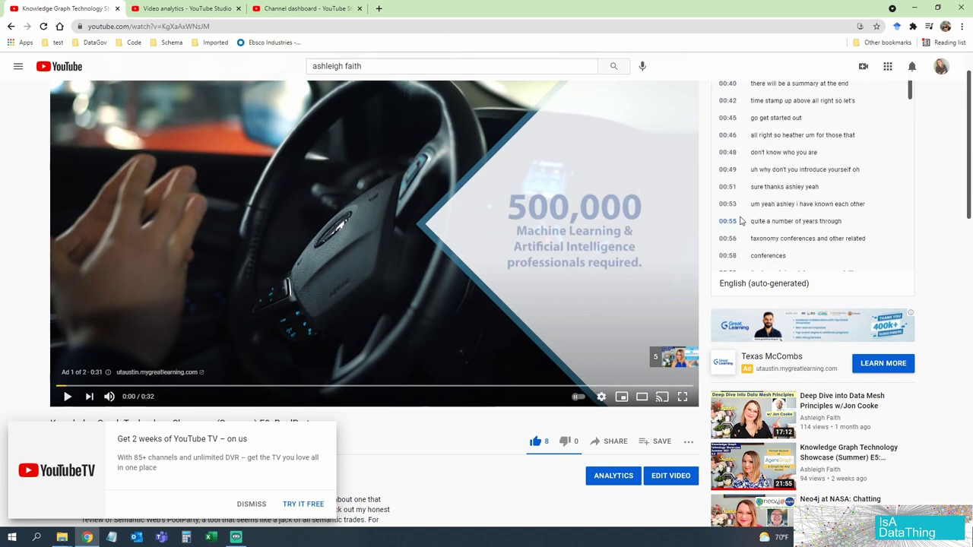
scroll(743, 199, down, 3)
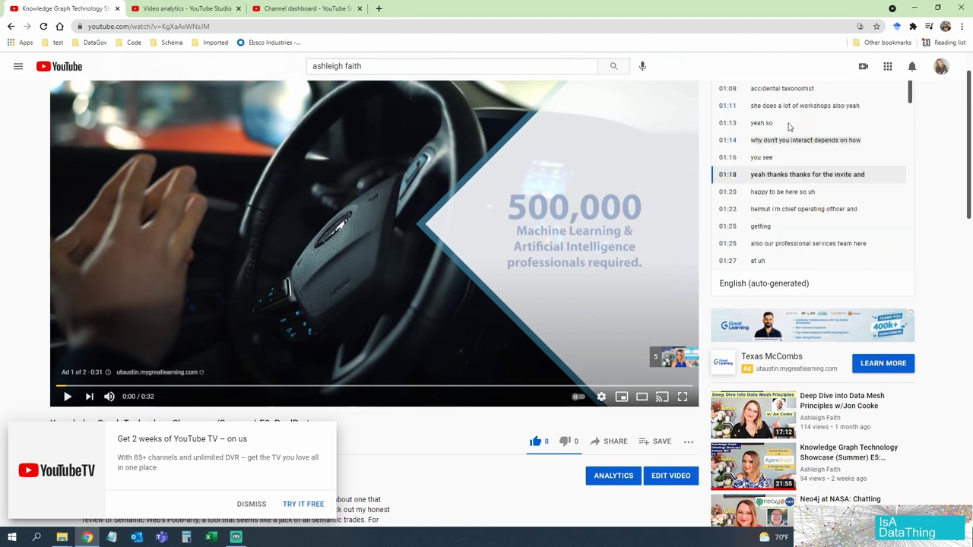
scroll(777, 199, down, 5)
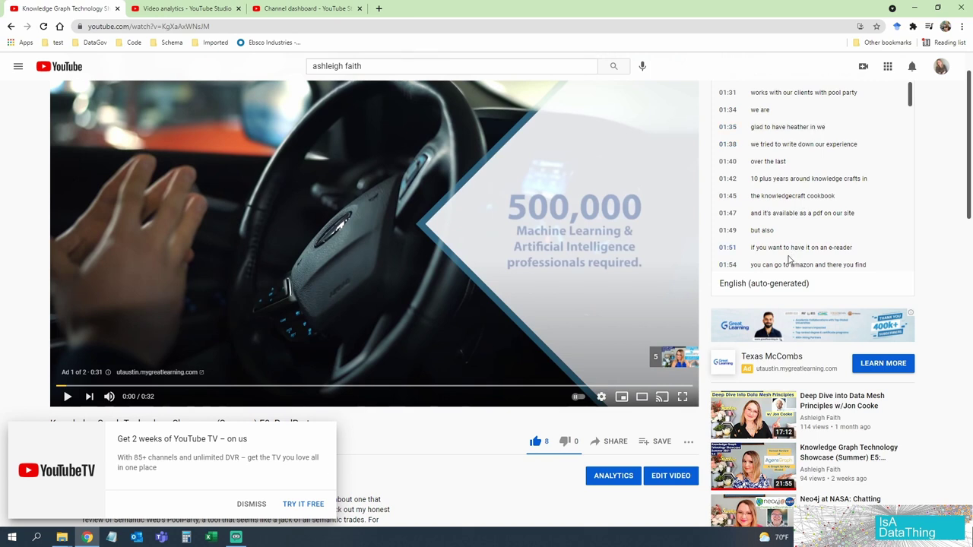
click(253, 506)
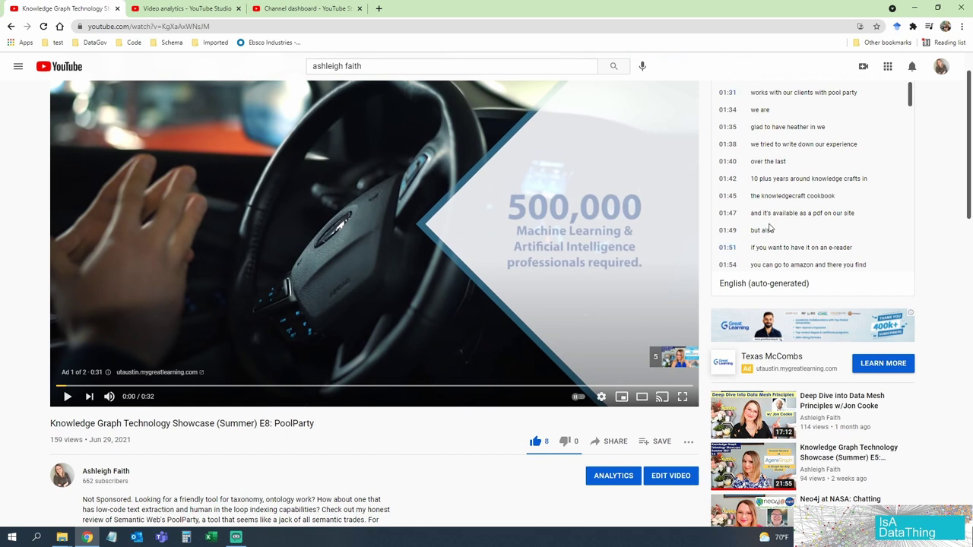
Jump the transcript to 01:54, then chart Episode 1's watch time (45.0 hours) in Studio.
click(811, 269)
key(ctrl+Tab)
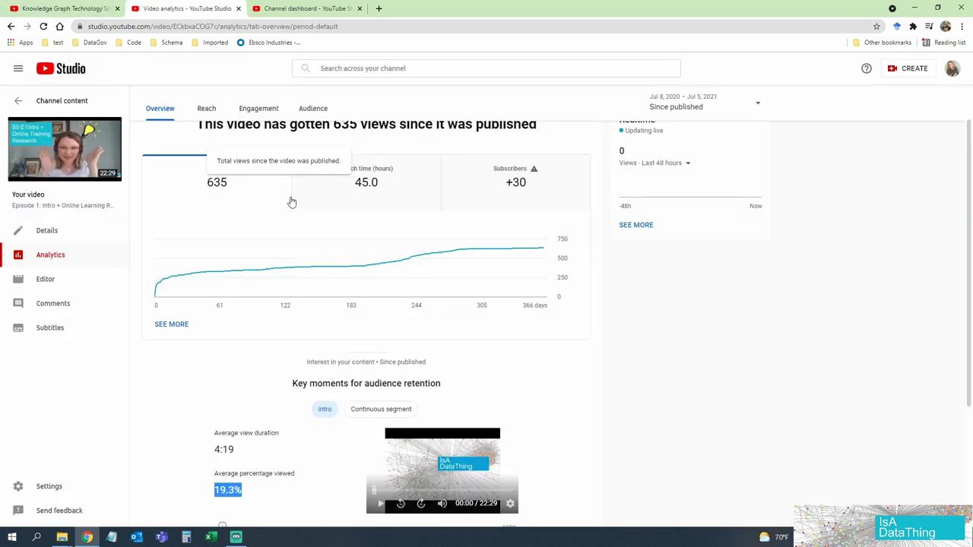
click(370, 196)
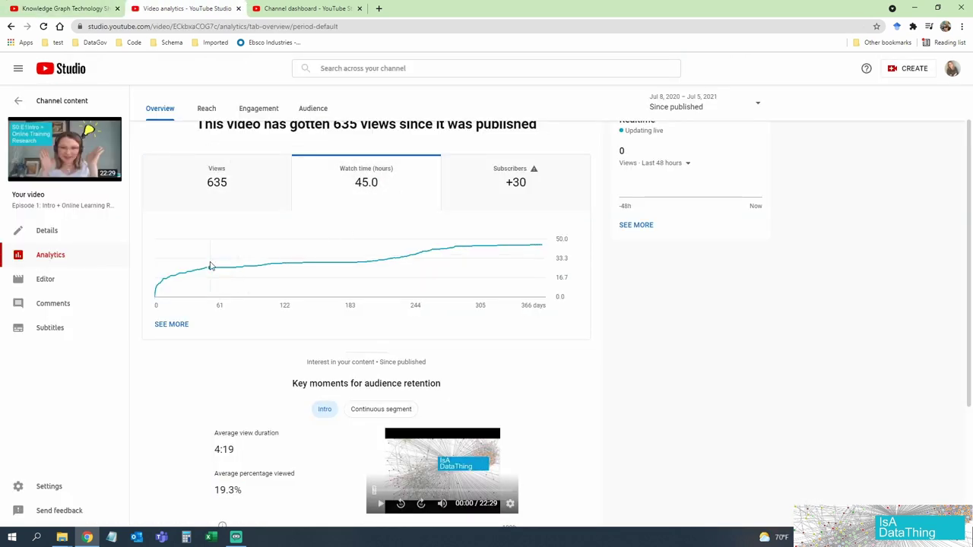
mouse_move(212, 266)
Show Episode 1's Reach analytics: 3.2K impressions, 5.1% click-through rate and traffic sources.
click(206, 113)
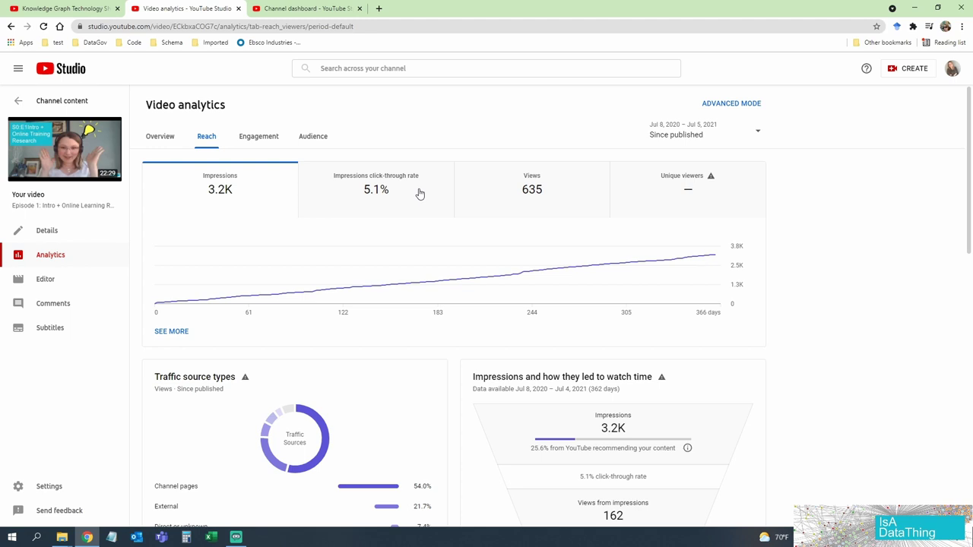
Scroll through Episode 1's Traffic source types, External (linkedin.com) and YouTube search cards, then back up.
scroll(418, 194, down, 3)
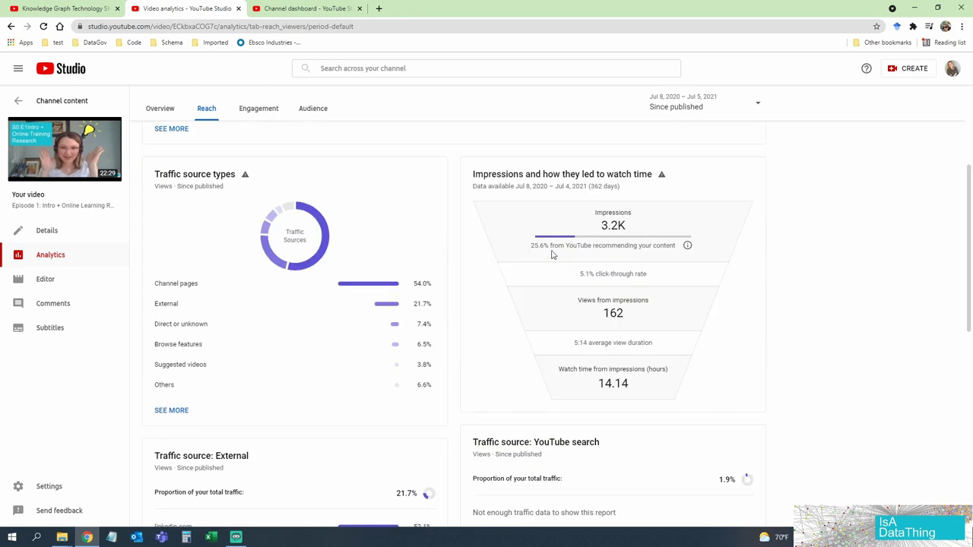
mouse_move(606, 237)
scroll(738, 381, down, 1)
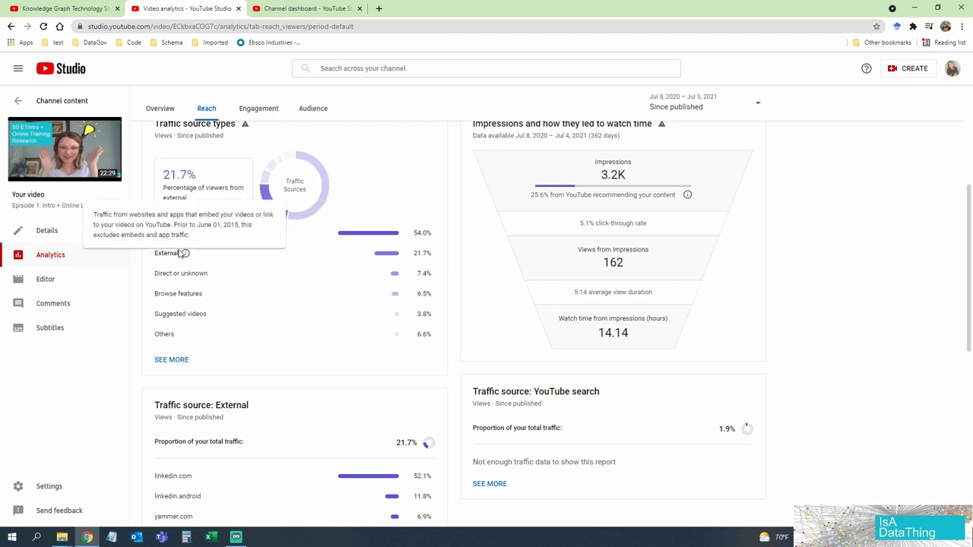
scroll(157, 406, down, 1)
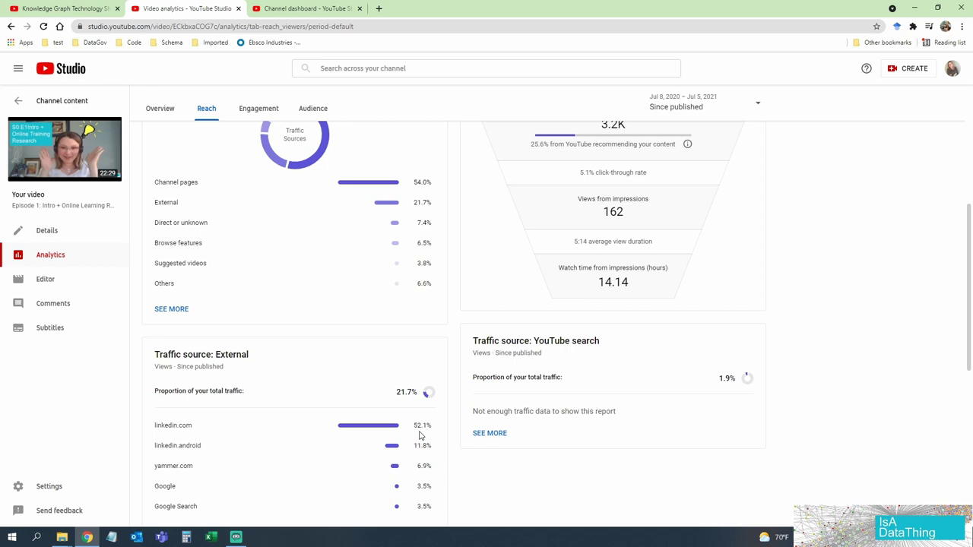
scroll(419, 435, down, 1)
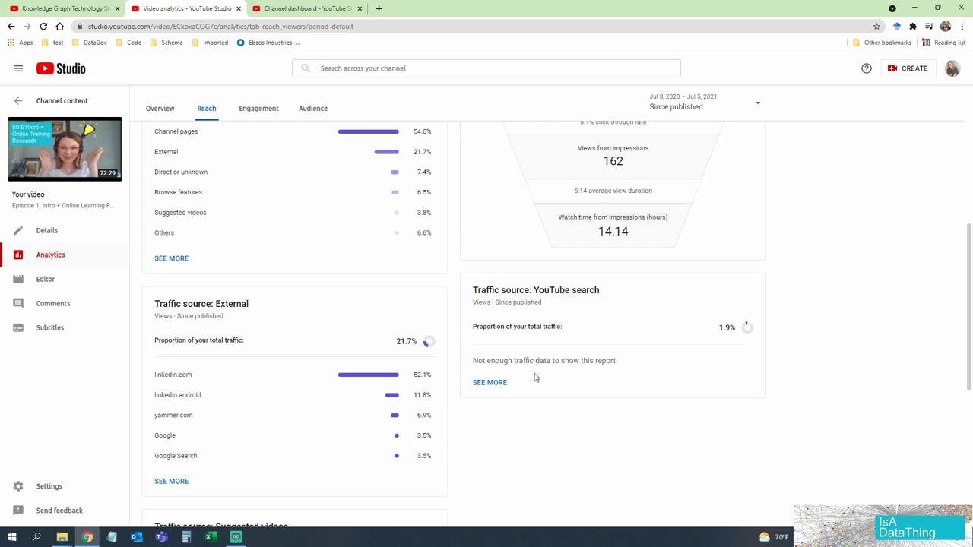
scroll(558, 363, down, 2)
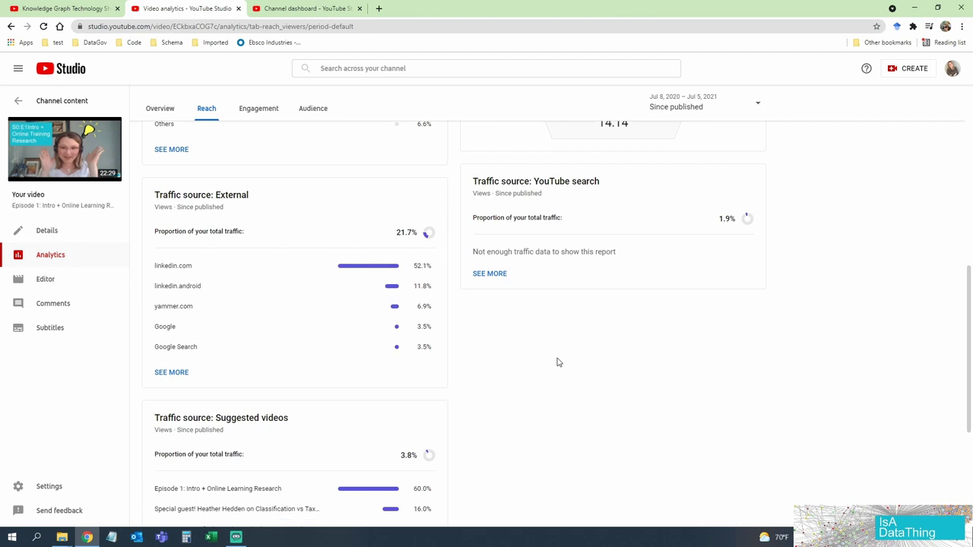
scroll(491, 302, up, 6)
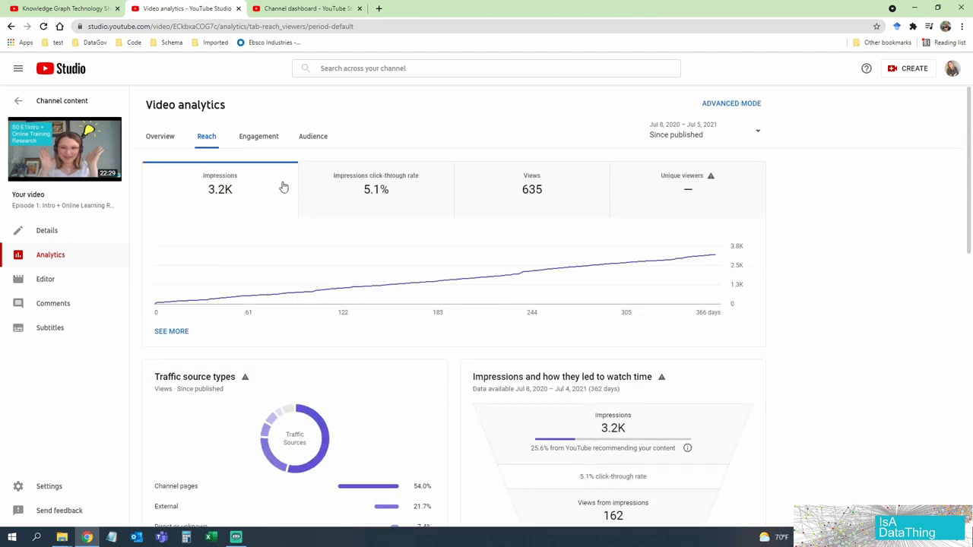
Show Episode 1's Audience analytics, keeping the date range at Since published.
click(312, 136)
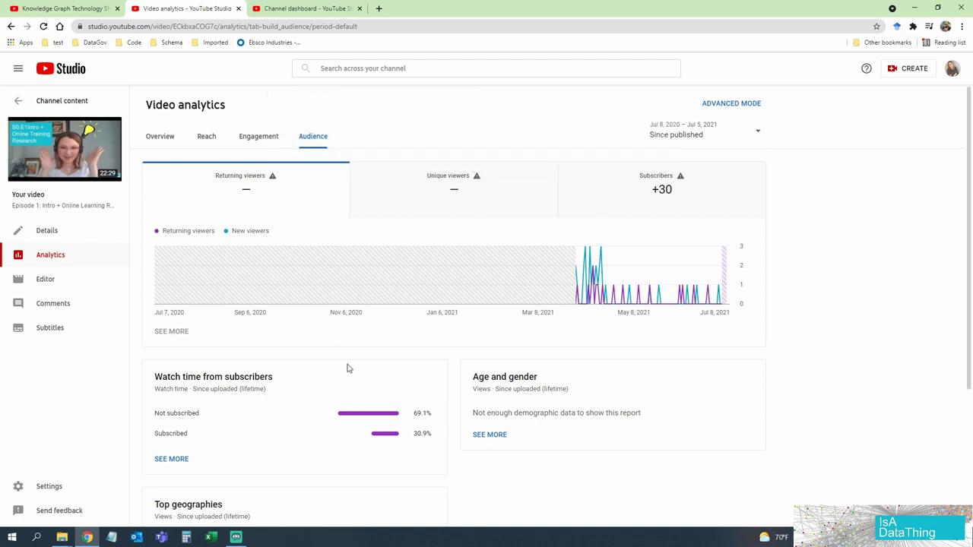
click(757, 132)
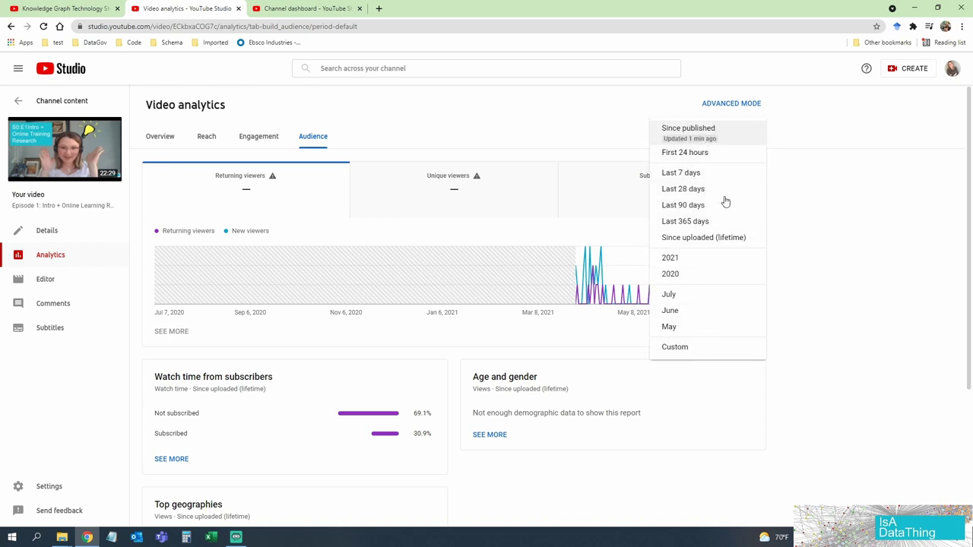
click(844, 270)
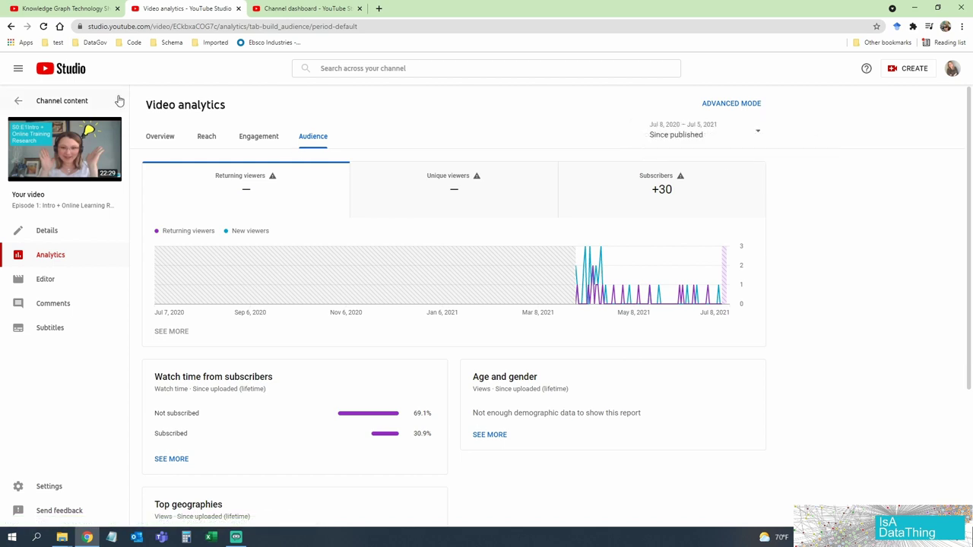
Return to Channel content and open analytics for the F-score video (632 views).
click(13, 105)
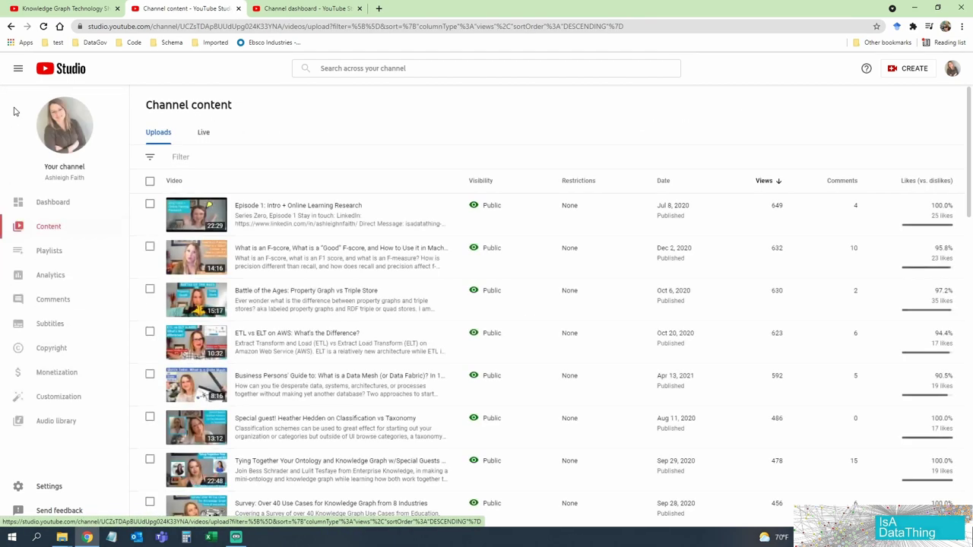
click(268, 258)
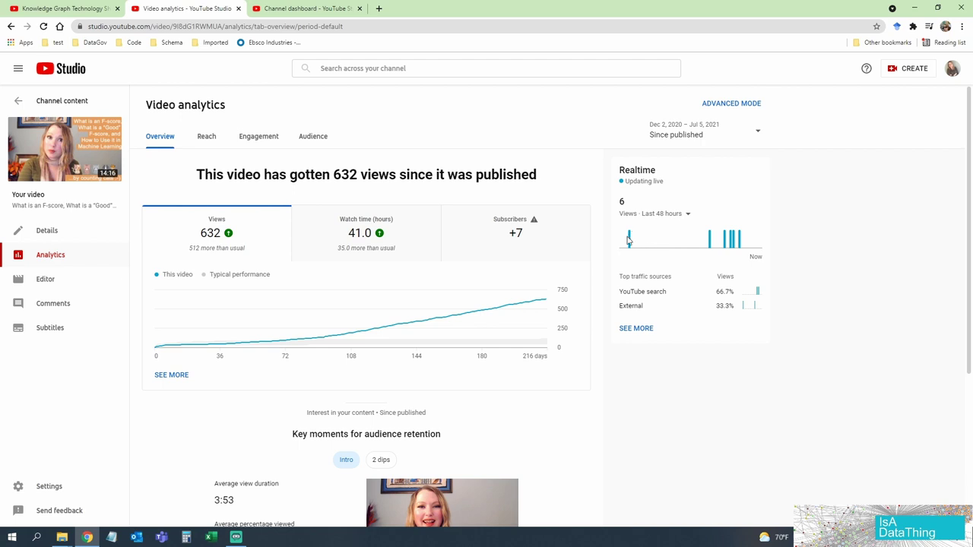
mouse_move(630, 245)
mouse_move(710, 240)
Mark the 2 retention dips under Key moments and preview the F-score video at 3:25.
scroll(723, 364, down, 3)
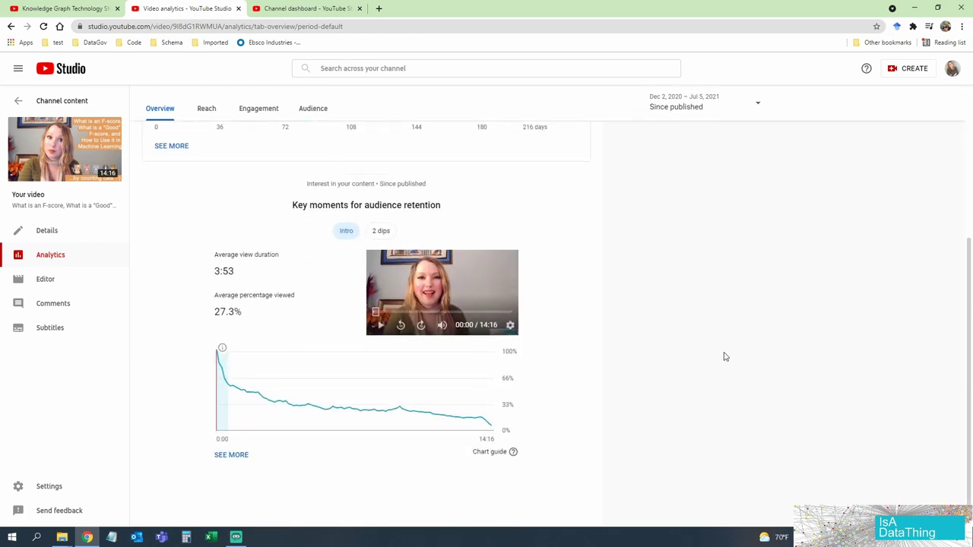
click(380, 232)
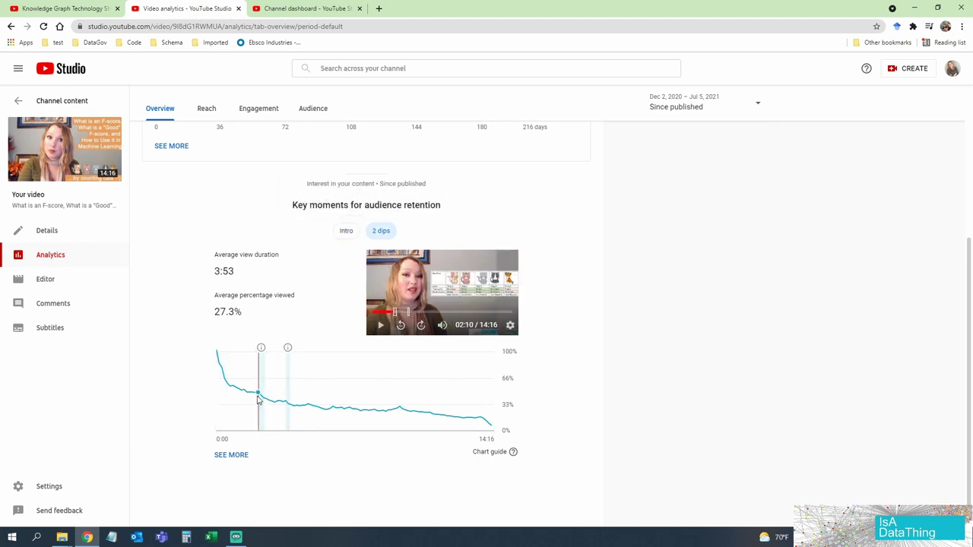
mouse_move(258, 400)
click(284, 403)
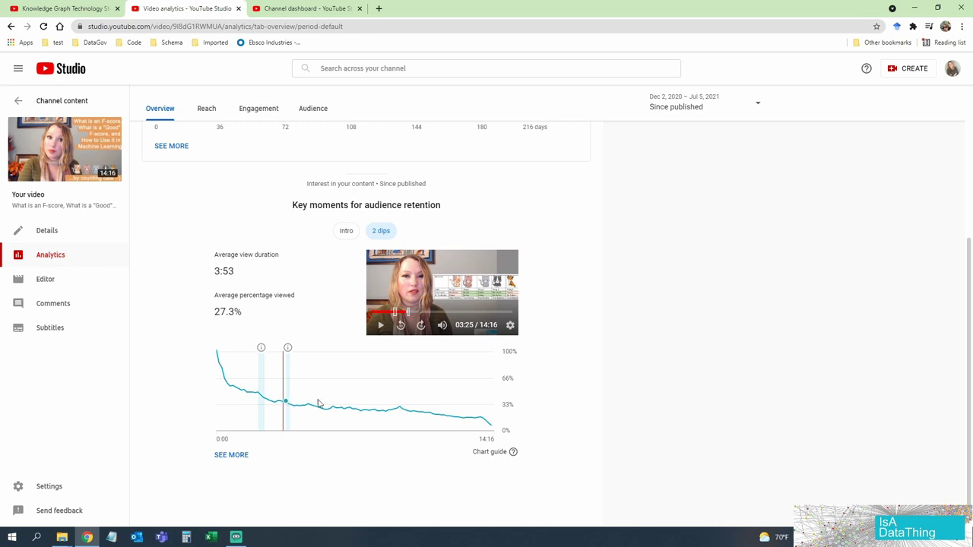
scroll(776, 411, up, 2)
scroll(777, 410, up, 1)
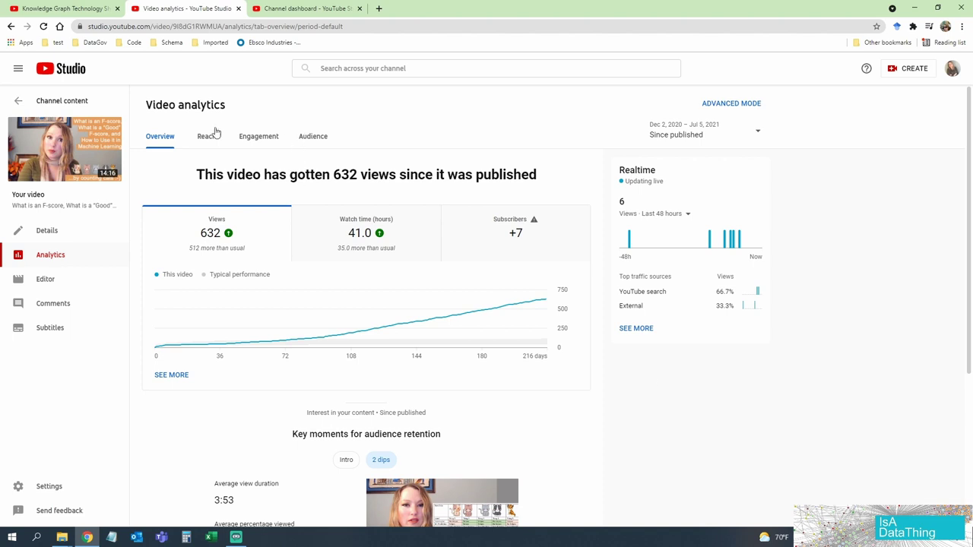
click(206, 137)
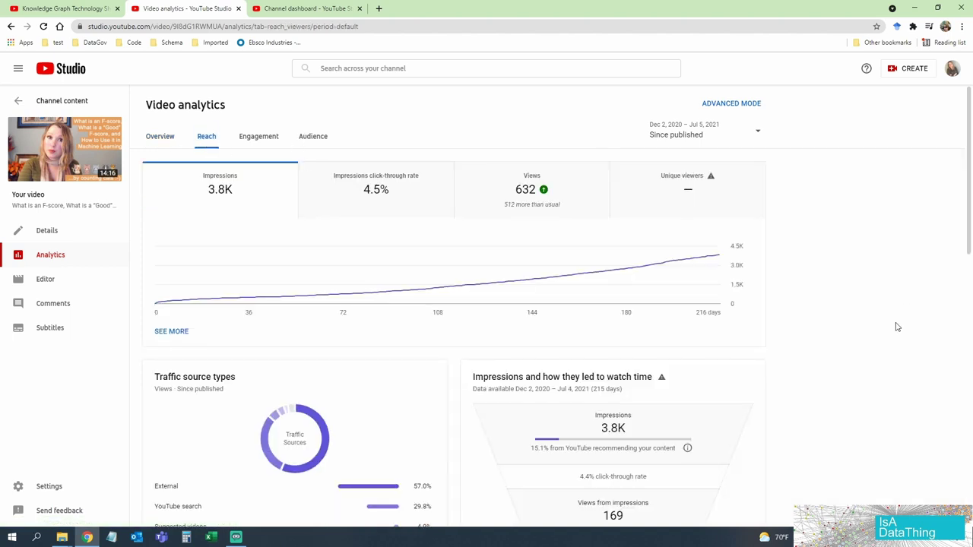
scroll(820, 340, down, 2)
scroll(820, 341, down, 3)
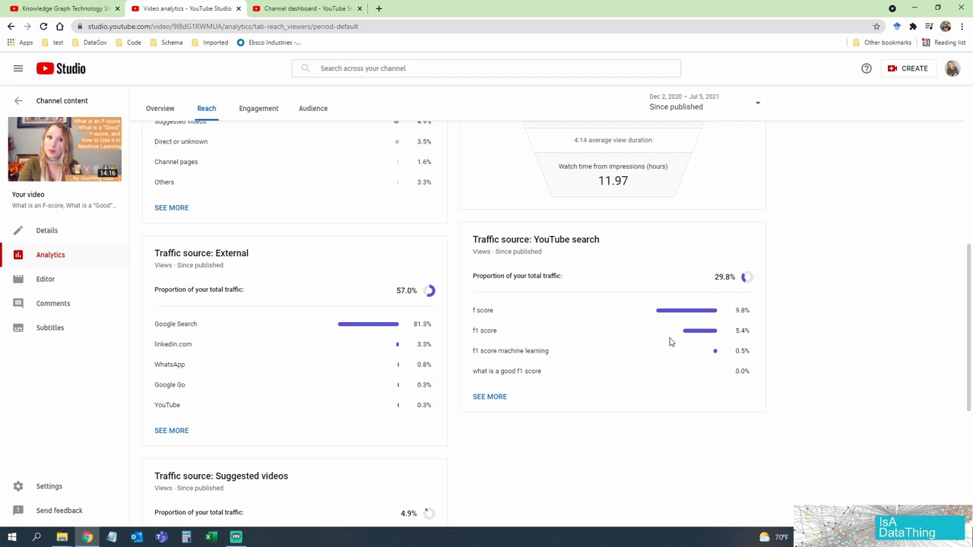
scroll(667, 364, up, 1)
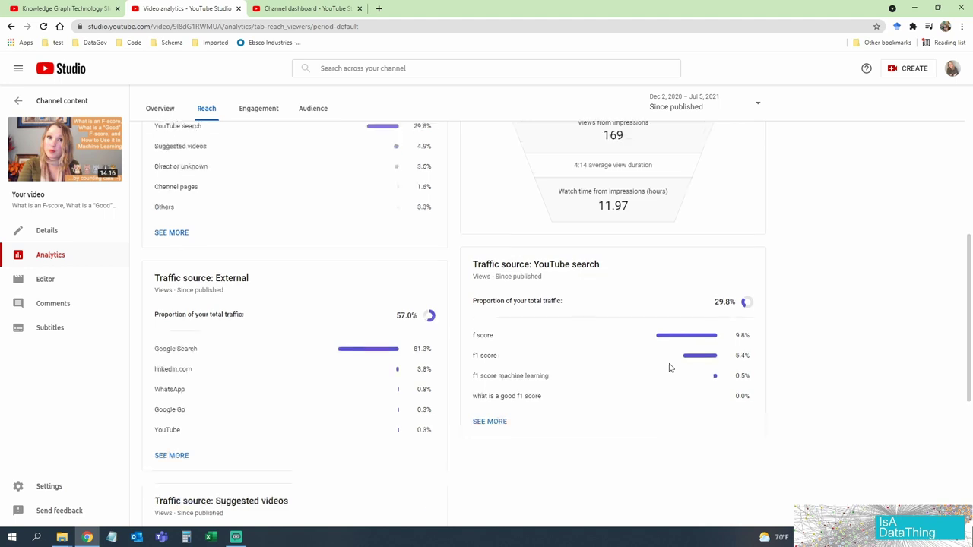
scroll(669, 368, up, 2)
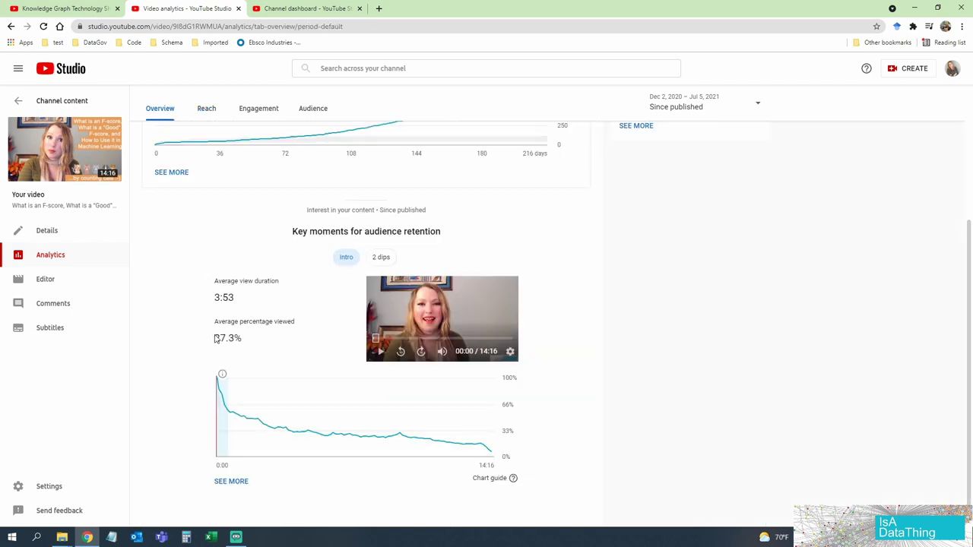
Highlight the F-score video's view duration and 27.3% average percentage viewed, then clear it.
drag(216, 339, 281, 348)
click(216, 299)
drag(215, 300, 225, 300)
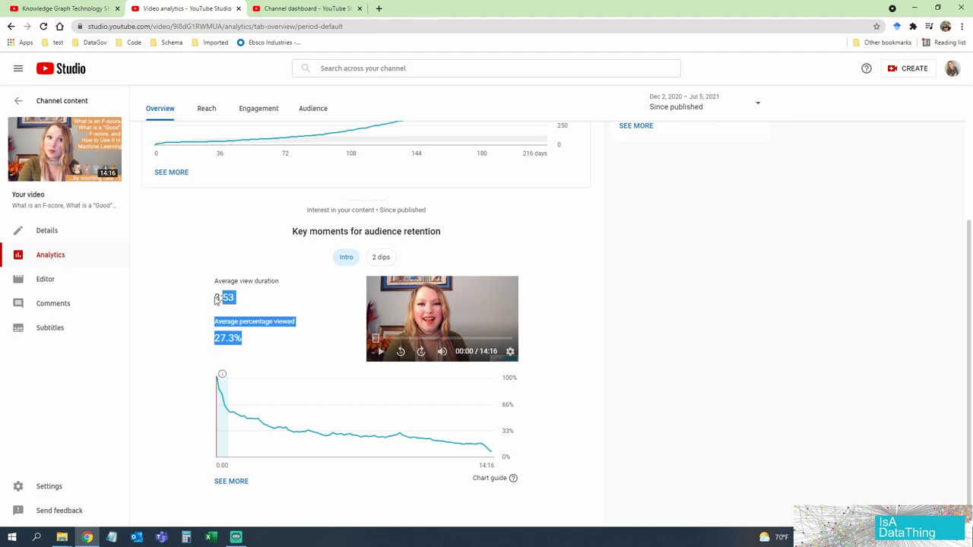
click(216, 300)
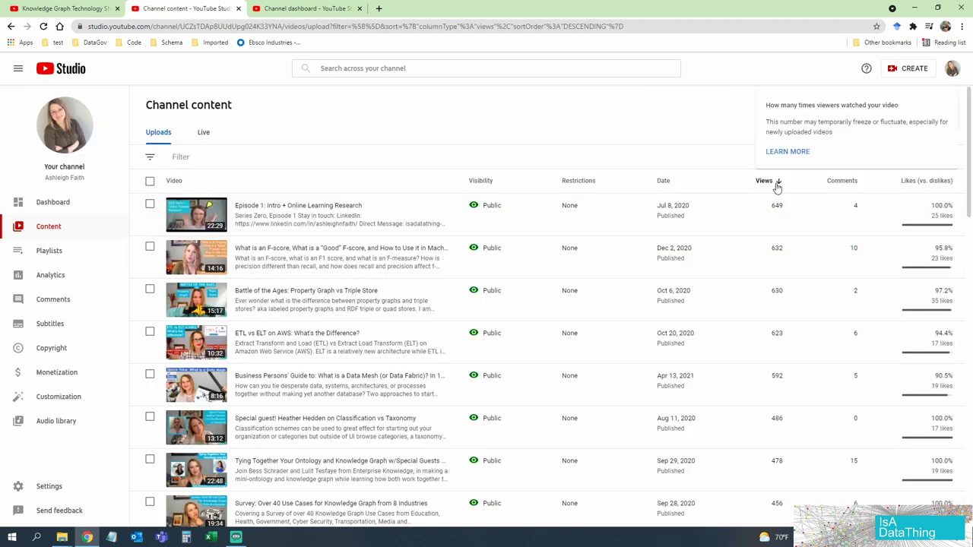
Sort uploads by views ascending, then dismiss the first video's visibility options, leaving it private.
click(777, 183)
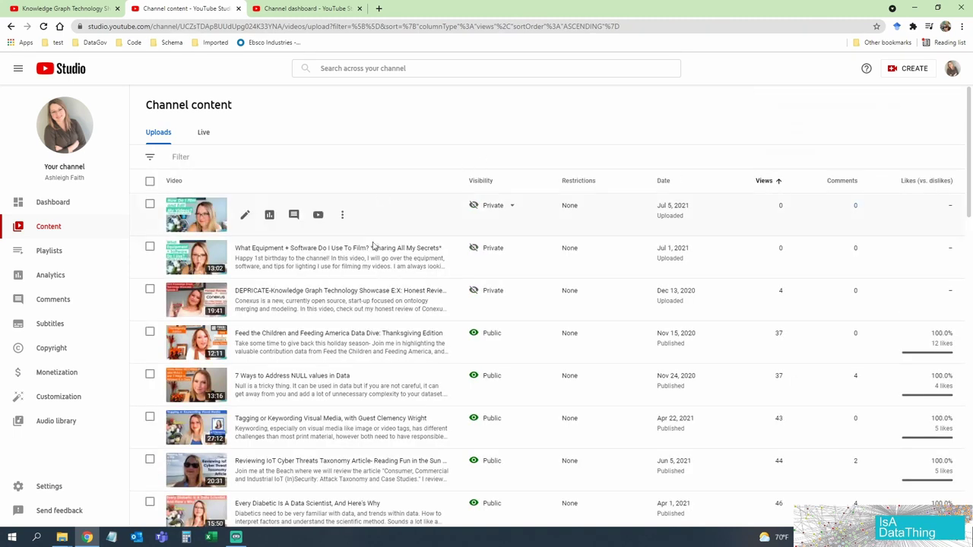
mouse_move(510, 213)
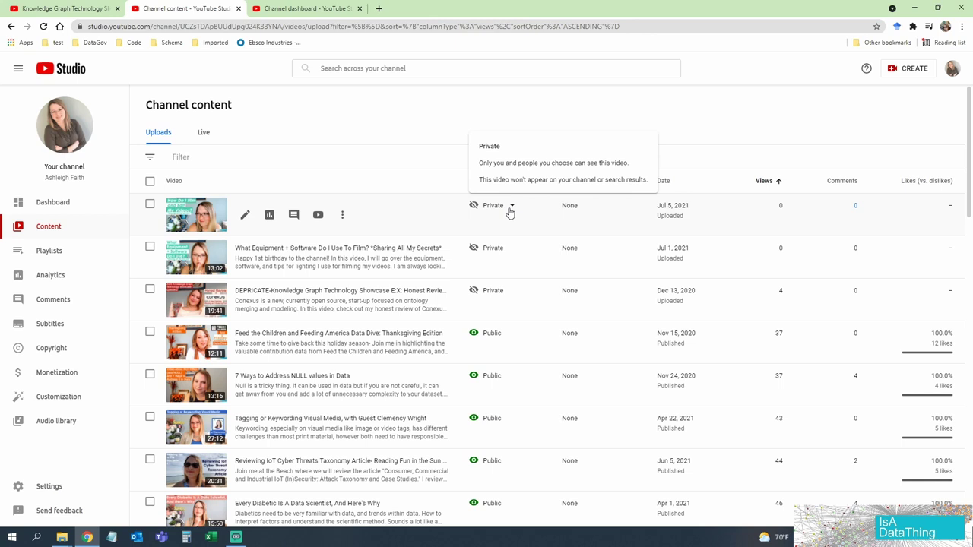
click(511, 209)
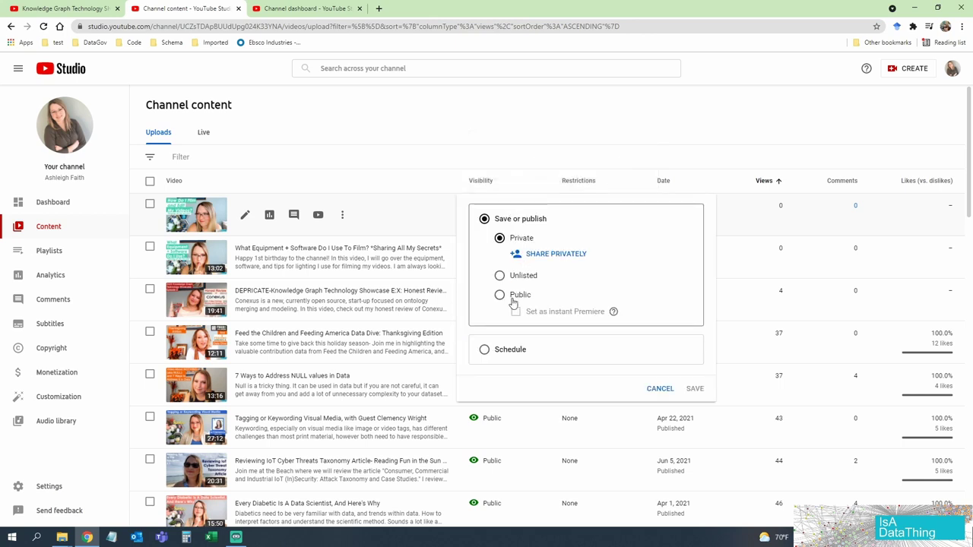
click(434, 150)
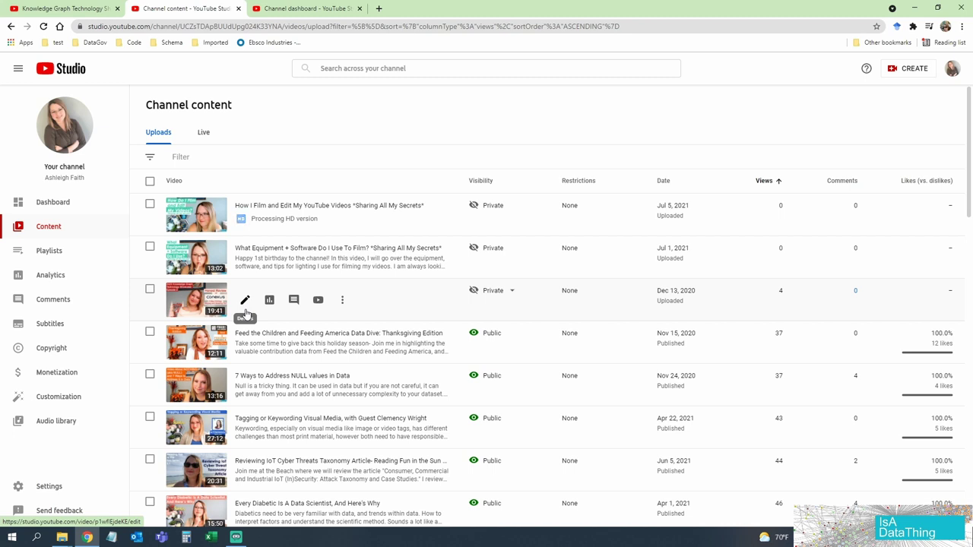
Scroll the ascending uploads list to the least-viewed public videos at 37, 43 and 44 views.
scroll(246, 313, down, 2)
mouse_move(204, 199)
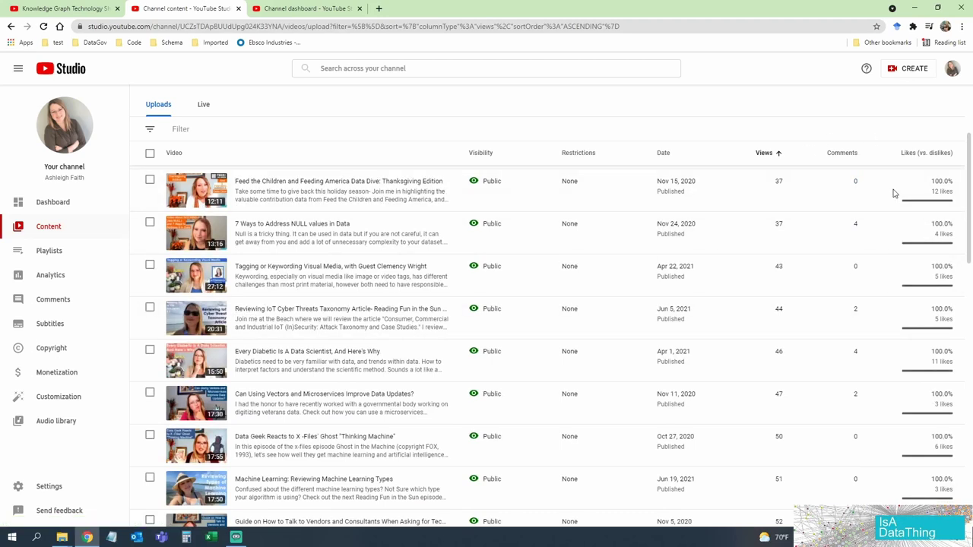
mouse_move(937, 191)
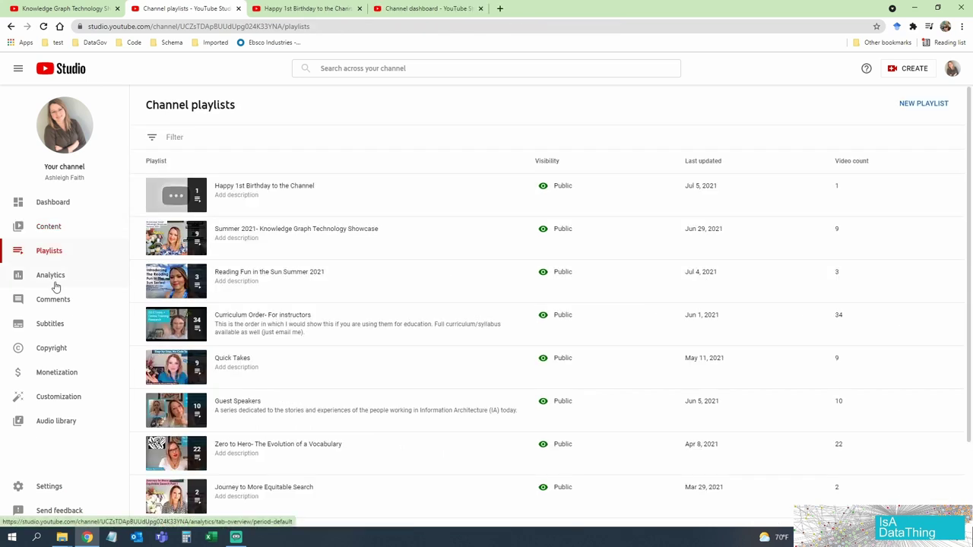
Open the channel Analytics overview showing 2,094 views over the last 28 days.
click(55, 284)
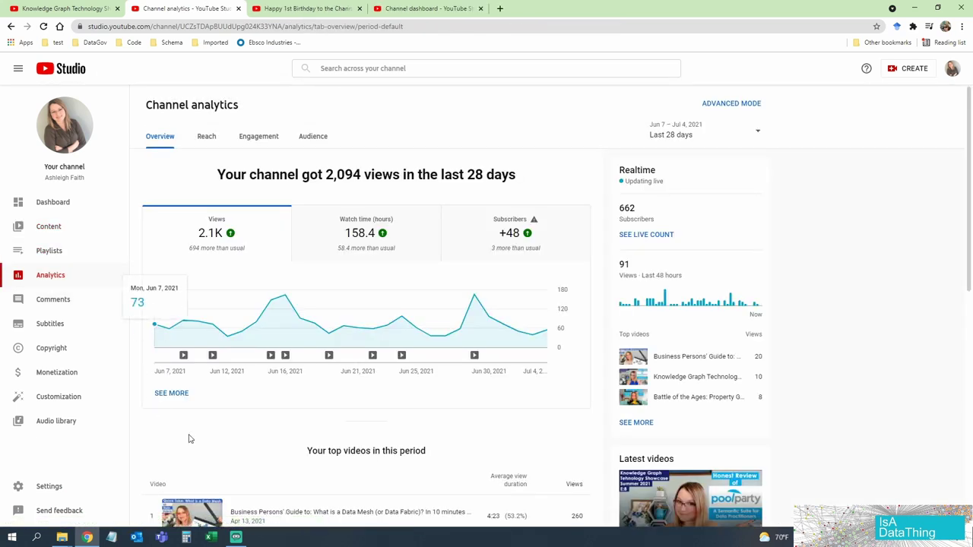
scroll(220, 445, down, 1)
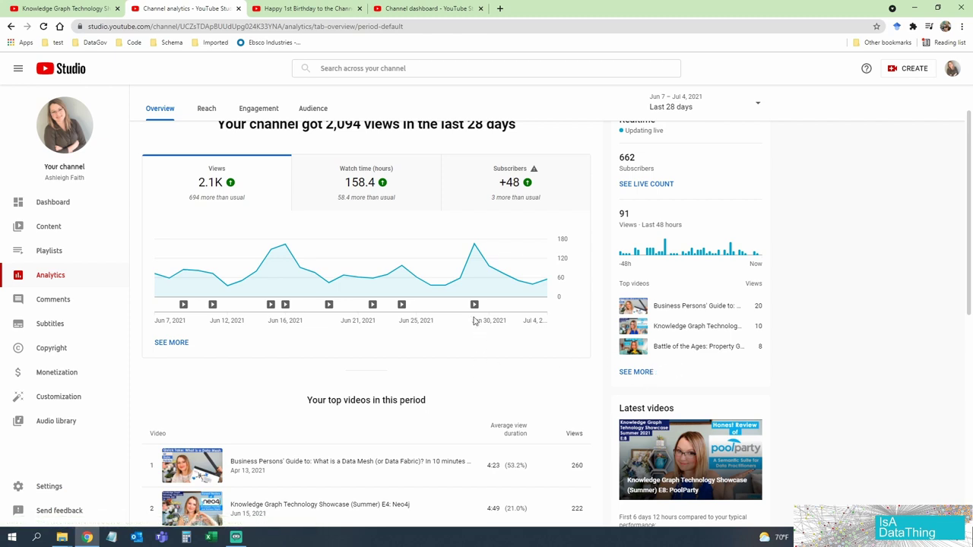
mouse_move(475, 306)
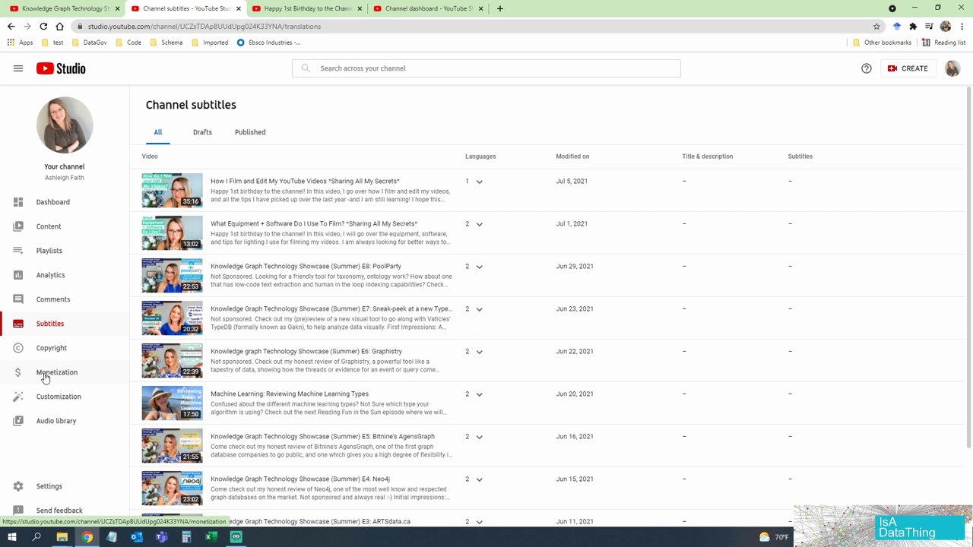
Open Monetization and highlight the 1,150 of 4,000 watch-hours progress toward the Partner Program.
click(43, 374)
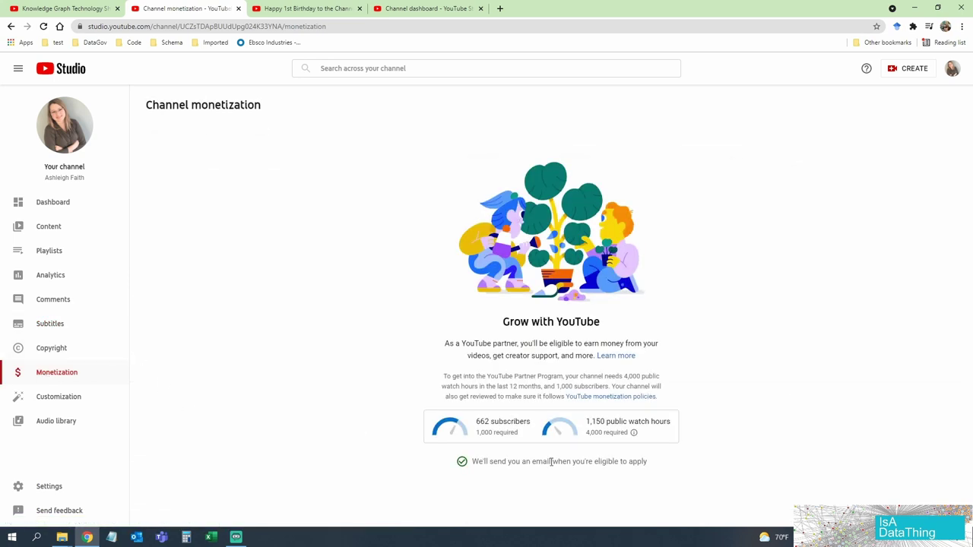
drag(411, 393, 659, 449)
click(713, 450)
mouse_move(600, 440)
Return to the Dashboard showing 662 subscribers, up 48 in the last 28 days.
click(55, 202)
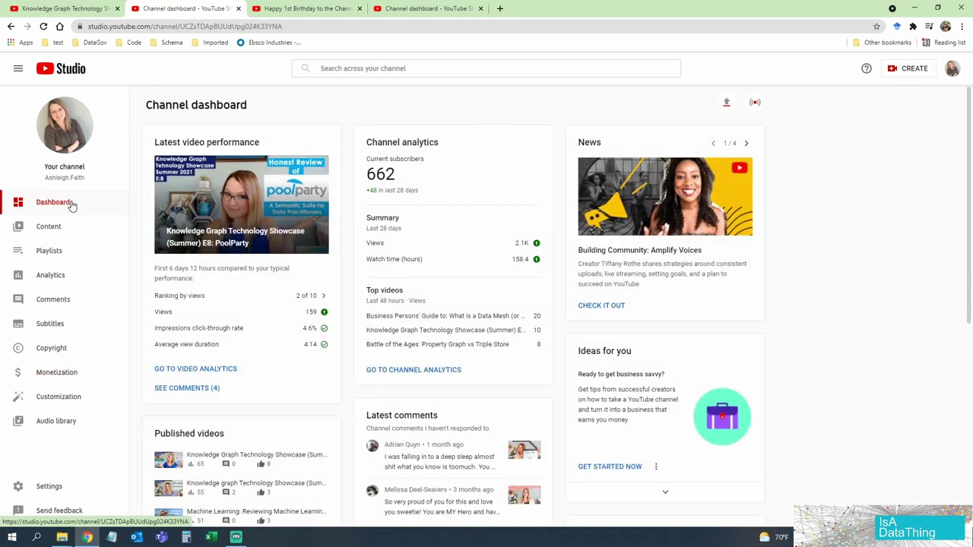